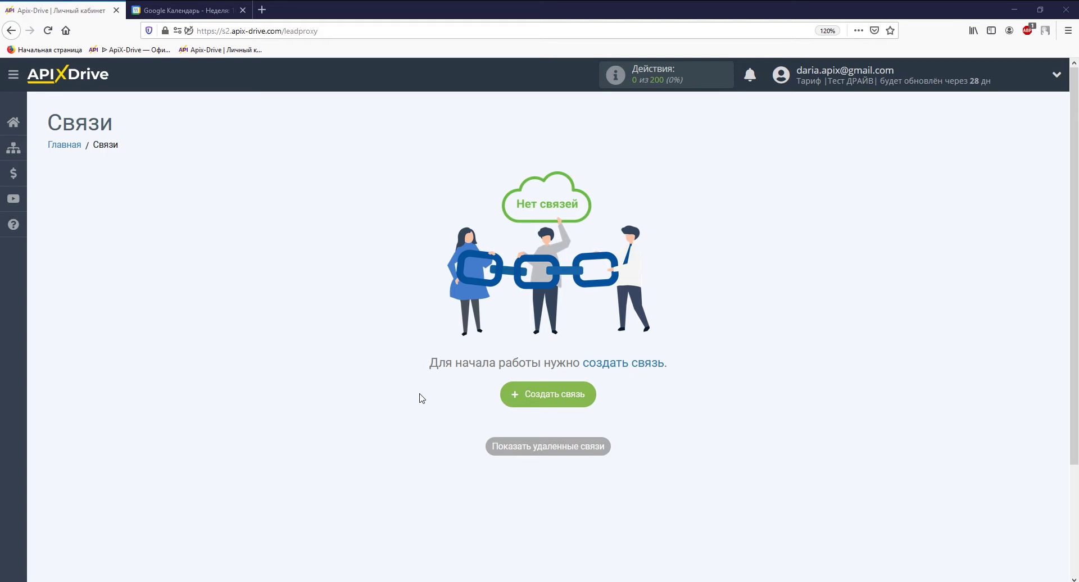
# Create a new connection with Google Calendar as the source system.
pyautogui.click(548, 394)
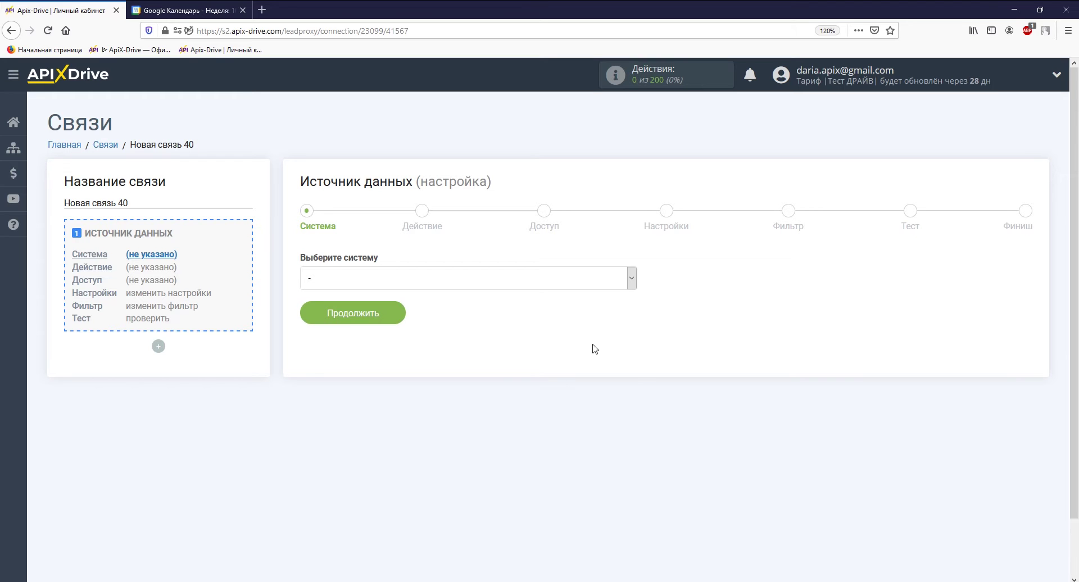
pyautogui.click(634, 277)
pyautogui.moveTo(632, 306); pyautogui.dragTo(638, 375)
pyautogui.click(601, 375)
pyautogui.click(395, 325)
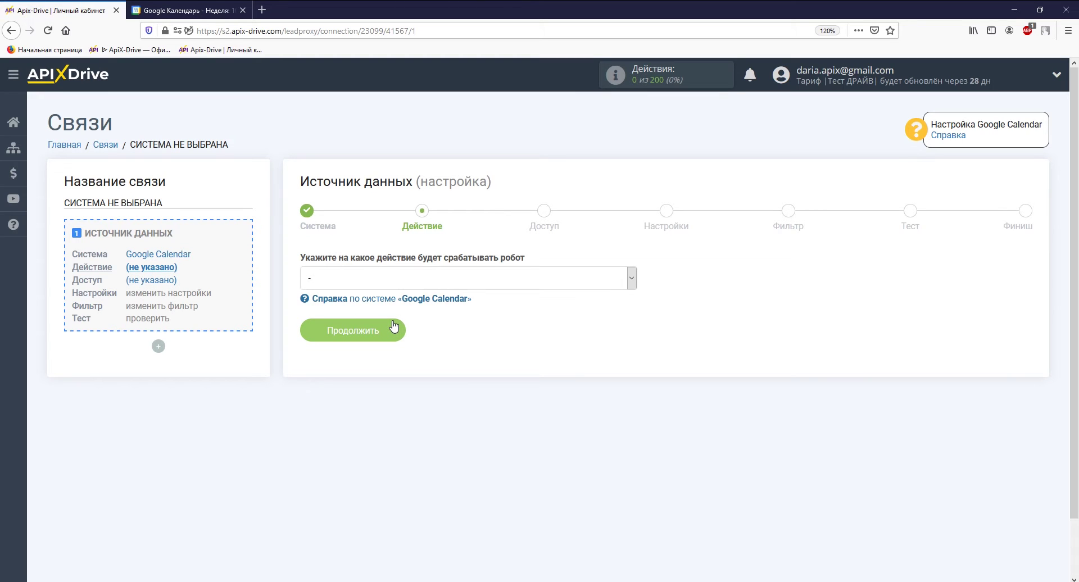
# Choose 'Загрузить события (новые)' as the source action and continue to account access.
pyautogui.click(394, 278)
pyautogui.click(394, 376)
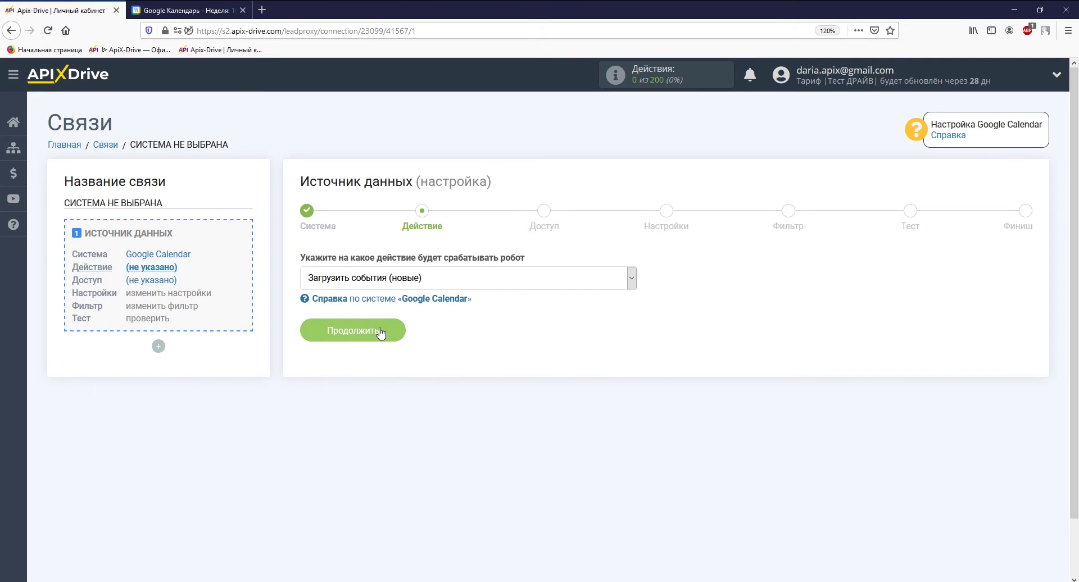
pyautogui.click(381, 333)
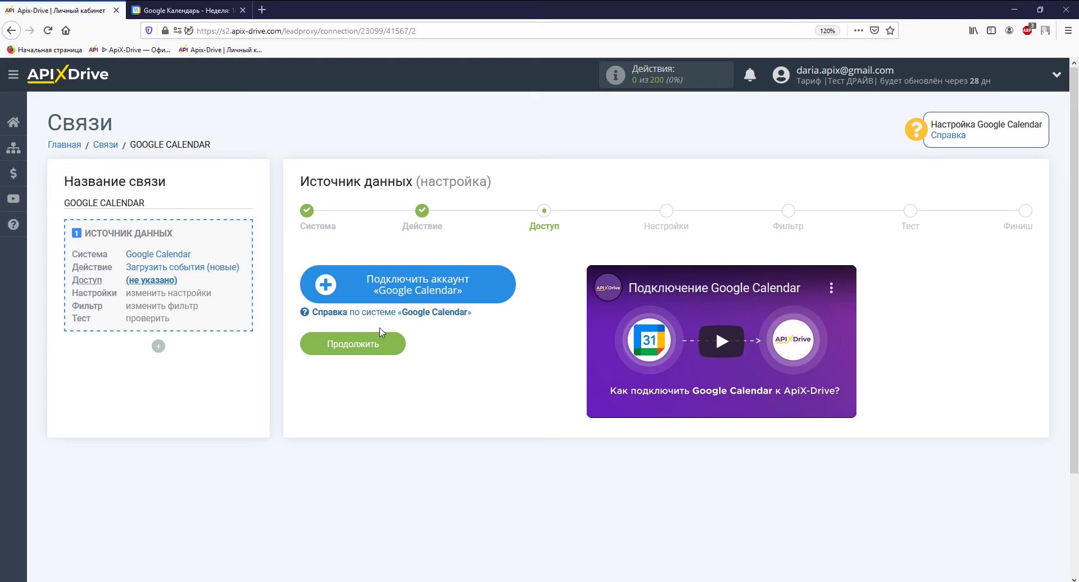
# Sign in with the Google account's e-mail and password and allow ApiX-Drive calendar access.
pyautogui.click(349, 284)
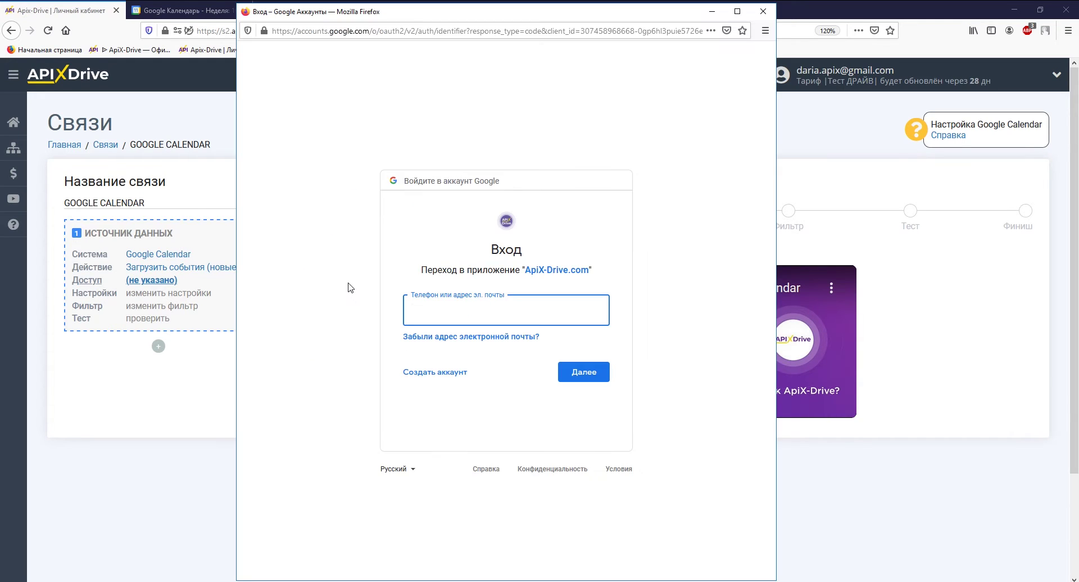
pyautogui.press('Return')
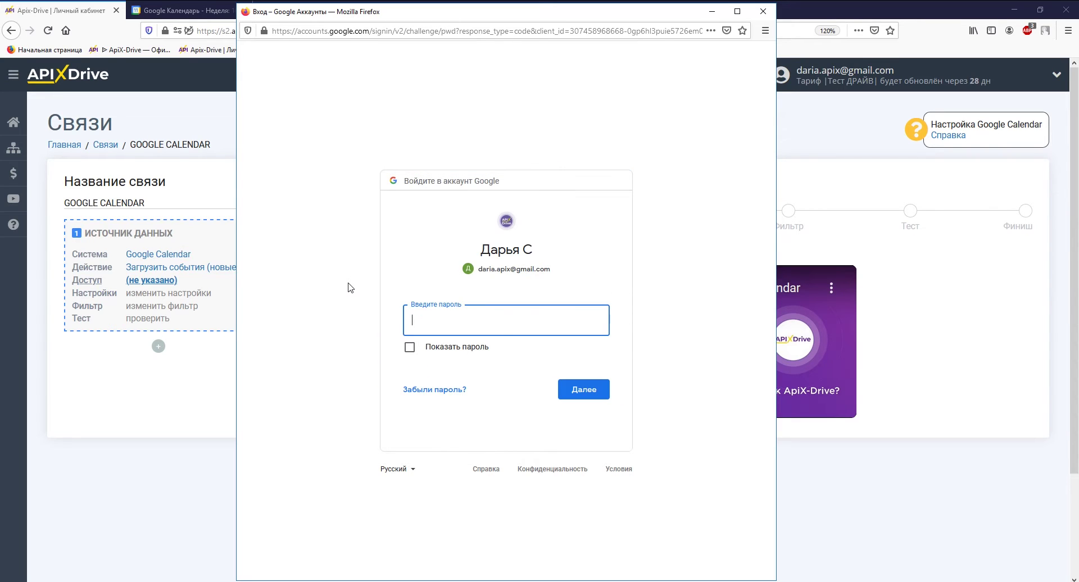
pyautogui.write('•••••••••••••')
pyautogui.press('Return')
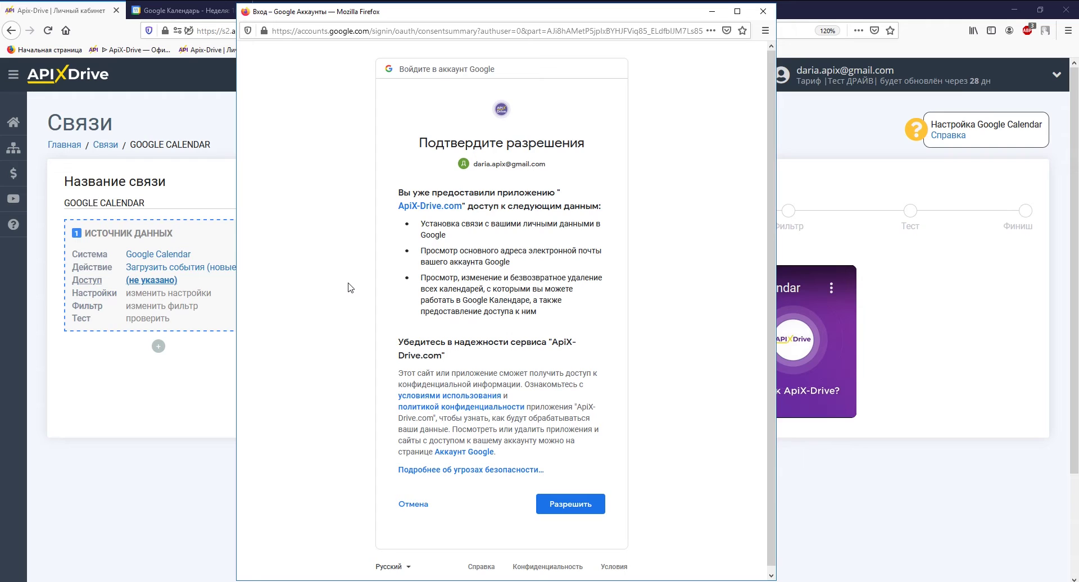
pyautogui.click(566, 505)
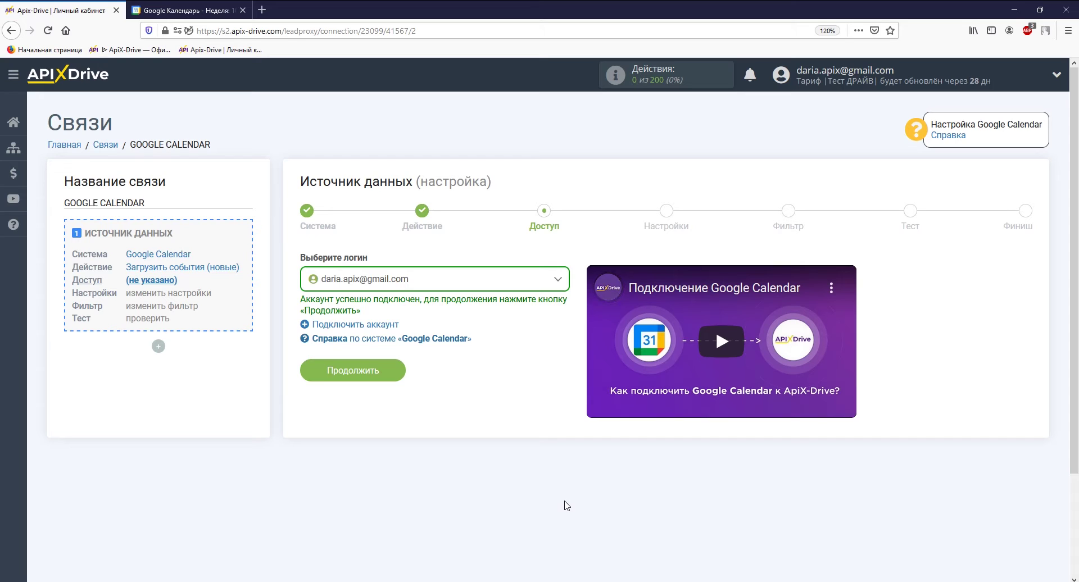
# Select the Встречи calendar, skip the filter, and review the sample event data to finish.
pyautogui.click(385, 376)
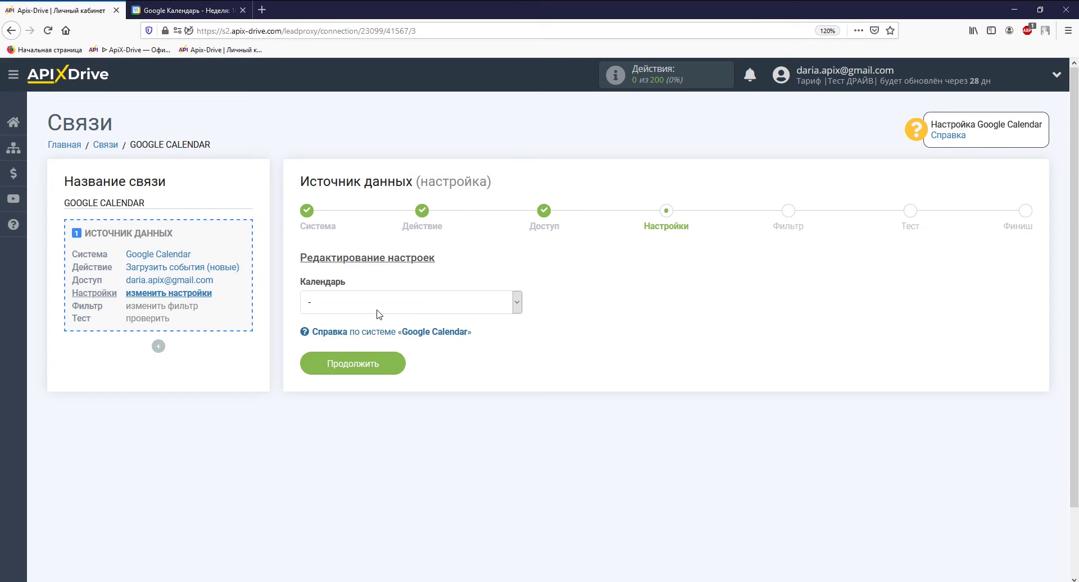
pyautogui.click(377, 308)
pyautogui.click(372, 354)
pyautogui.click(369, 370)
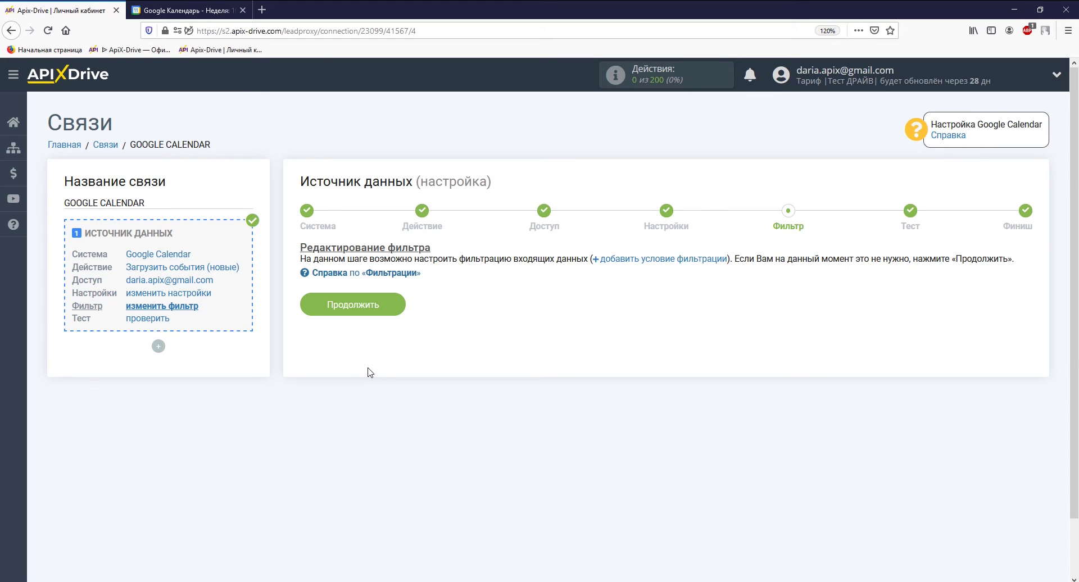
pyautogui.click(369, 308)
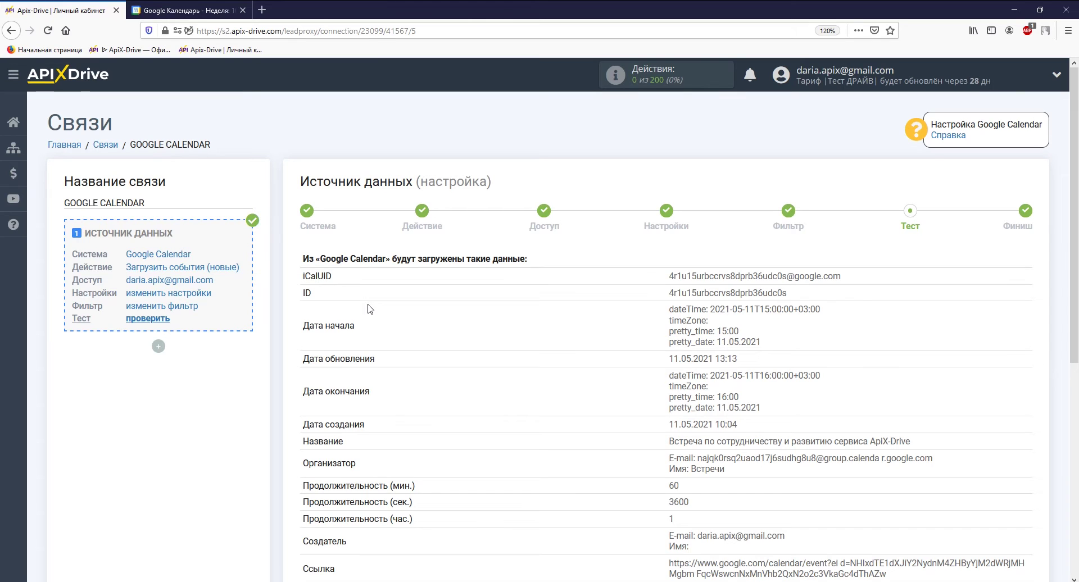
pyautogui.scroll(-5, 369, 308)
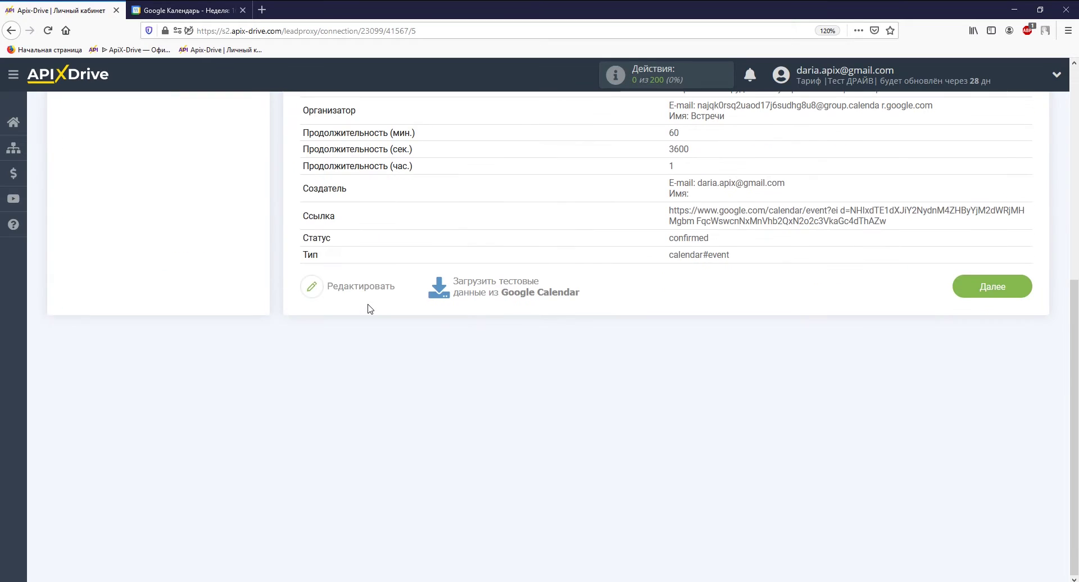
pyautogui.click(974, 298)
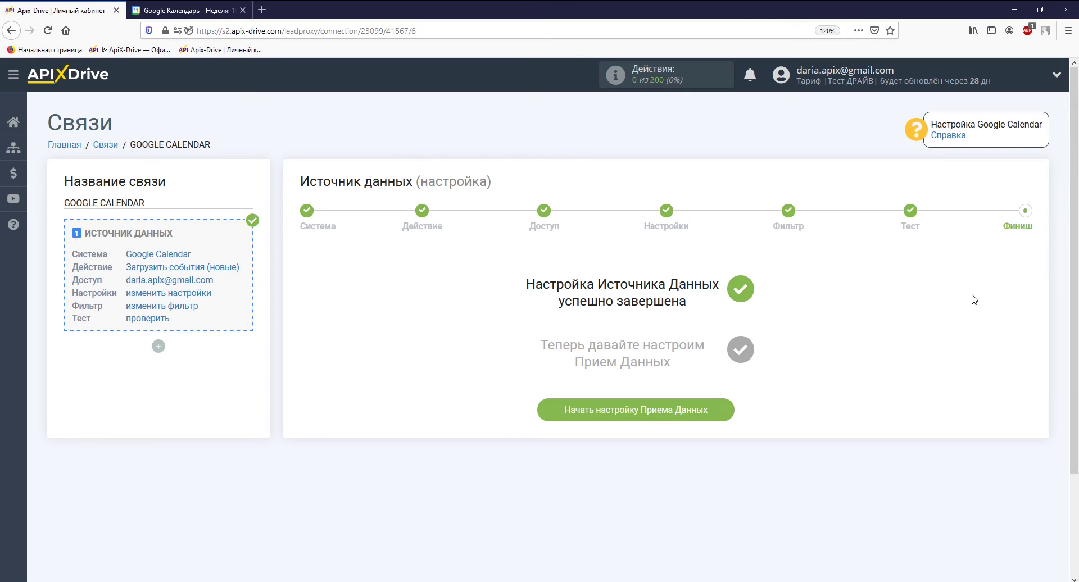
# Begin data-receiving setup with Телеграм as the receiving system.
pyautogui.click(717, 414)
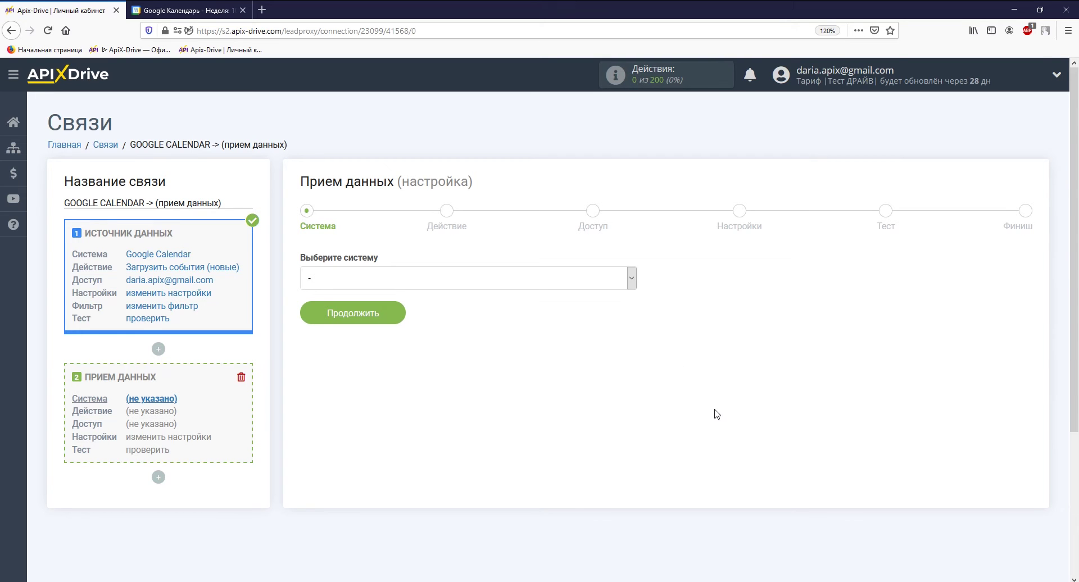
pyautogui.click(631, 278)
pyautogui.moveTo(631, 348); pyautogui.dragTo(630, 569)
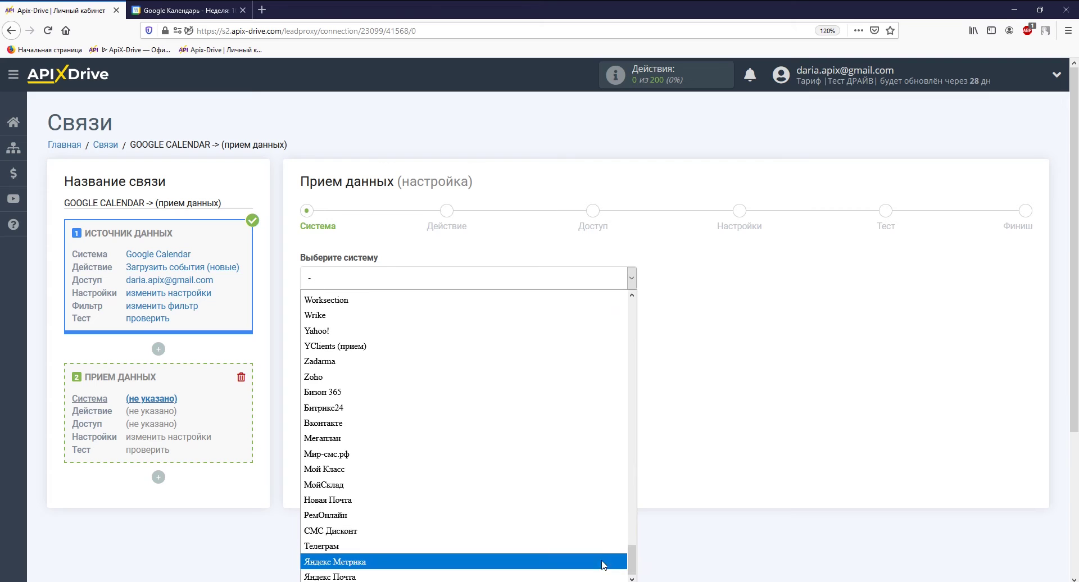
pyautogui.click(331, 559)
pyautogui.click(373, 313)
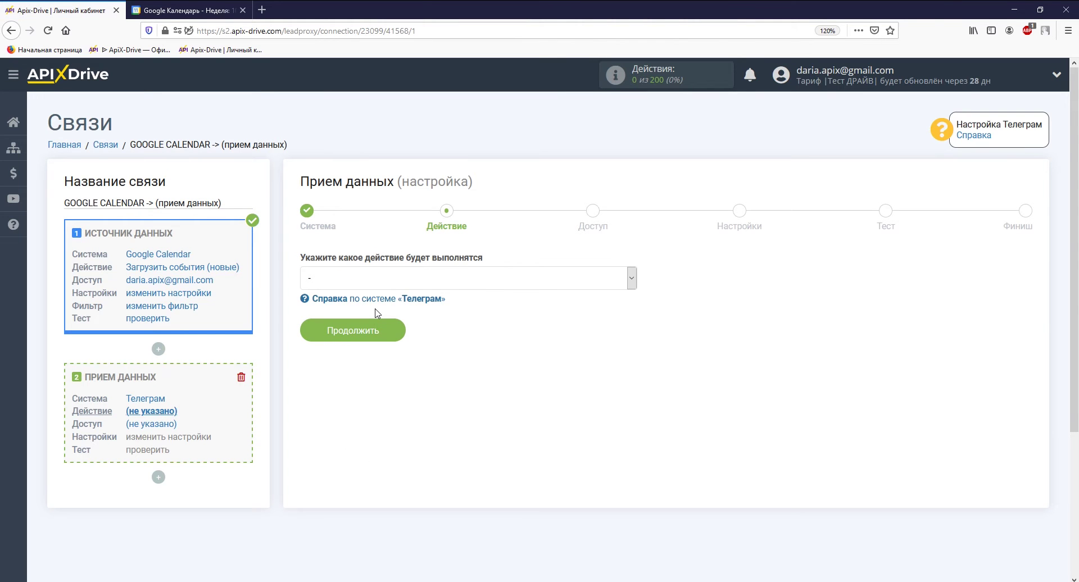
# Choose 'Отправить сообщение' as the receiving action and continue to account access.
pyautogui.click(379, 278)
pyautogui.click(378, 303)
pyautogui.click(376, 332)
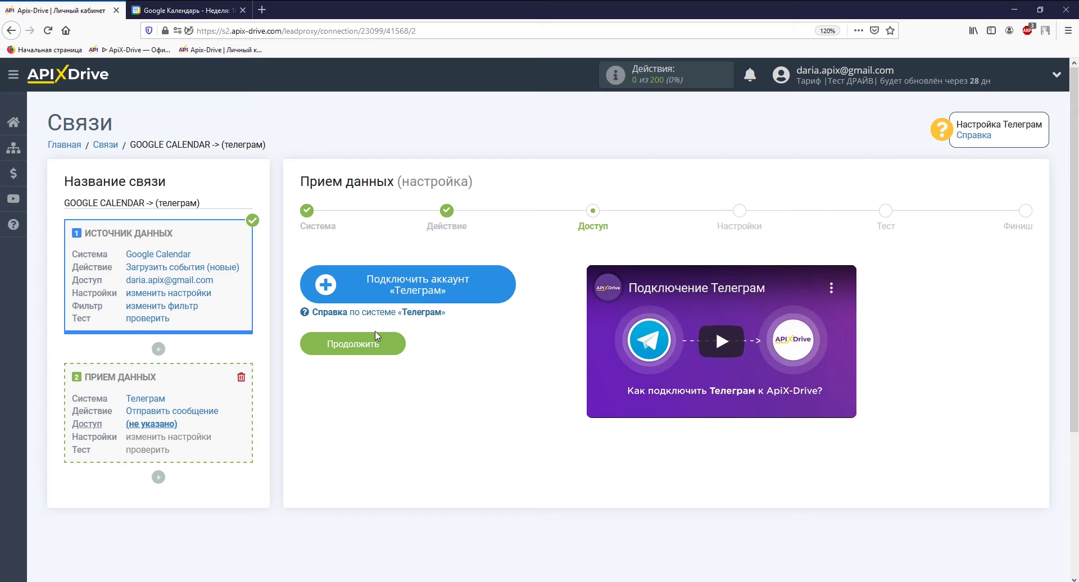
pyautogui.click(350, 286)
pyautogui.click(490, 328)
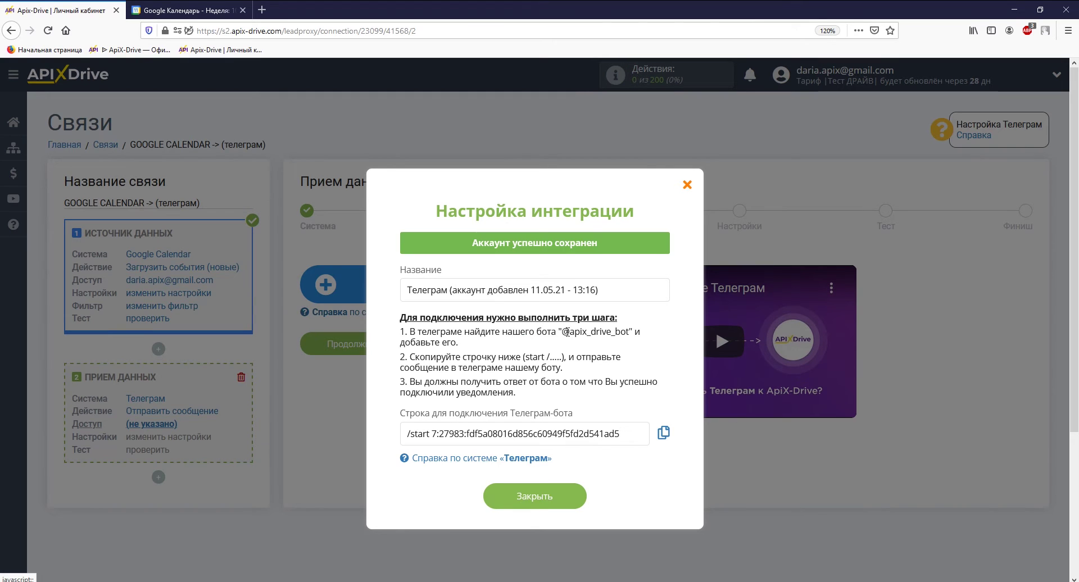
pyautogui.moveTo(569, 331); pyautogui.dragTo(627, 331)
pyautogui.rightClick(626, 331)
pyautogui.click(639, 338)
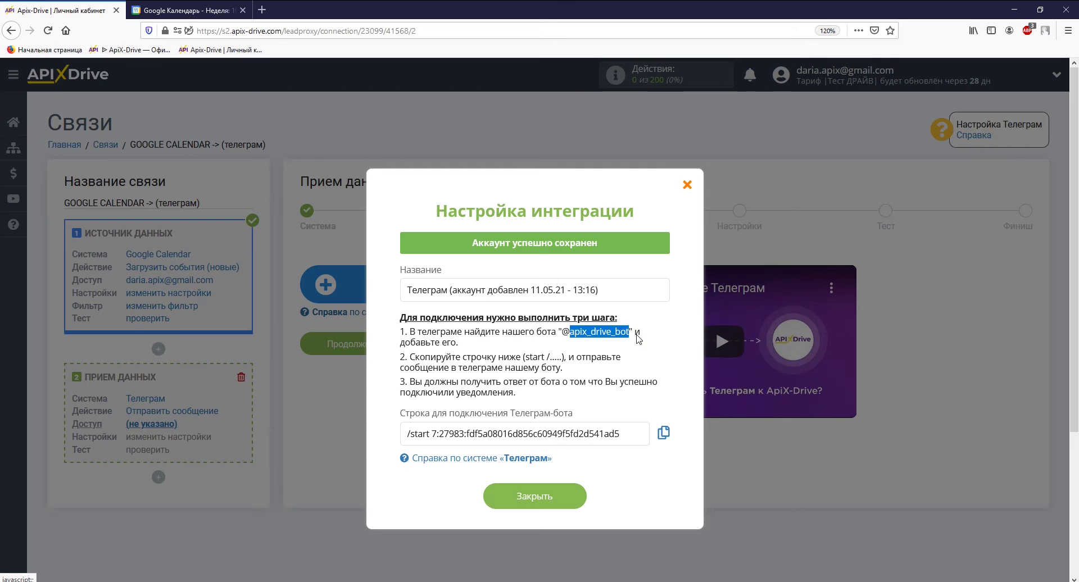
pyautogui.hotkey('alt', 'Tab')
pyautogui.click(621, 517)
pyautogui.hotkey('alt', 'Tab')
# Copy the personal /start bot connection string from ApiX-Drive.
pyautogui.moveTo(622, 434); pyautogui.dragTo(402, 433)
pyautogui.rightClick(406, 436)
pyautogui.click(430, 480)
pyautogui.hotkey('alt', 'Tab')
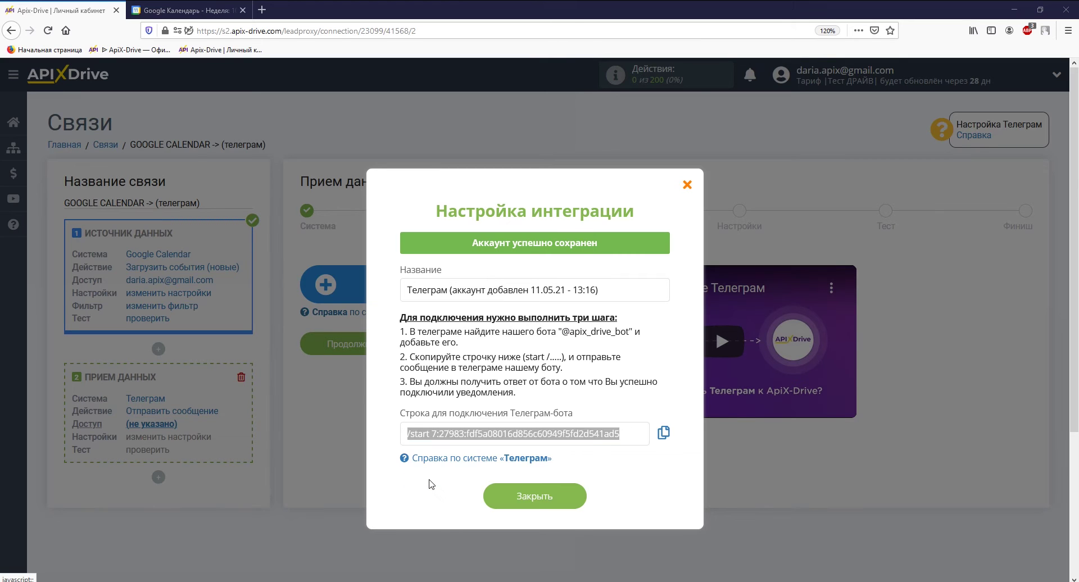
# Paste the /start connection string into the apix_drive_bot chat and send it.
pyautogui.rightClick(431, 518)
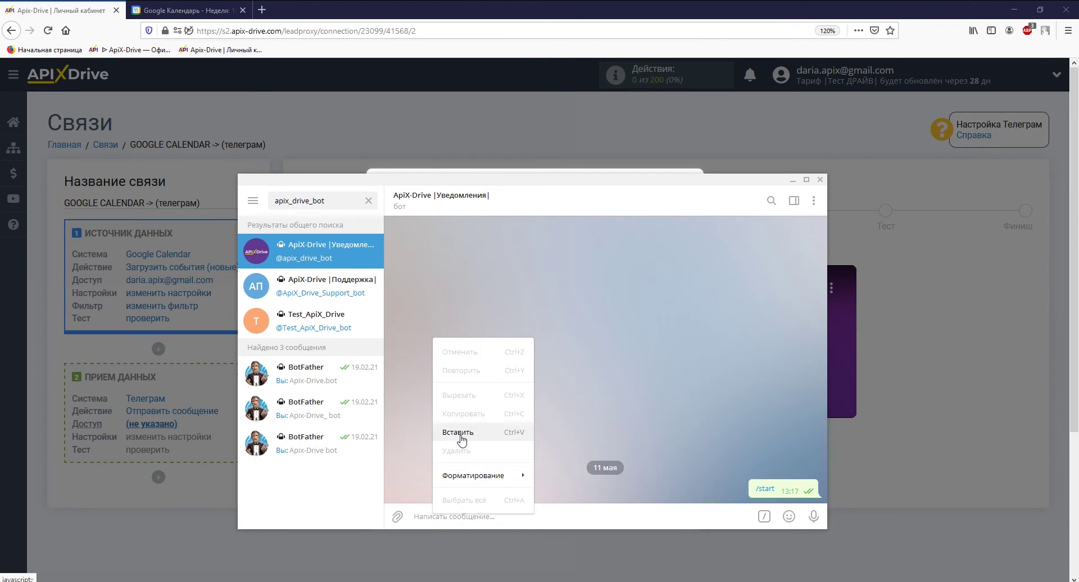
pyautogui.click(458, 437)
pyautogui.press('Return')
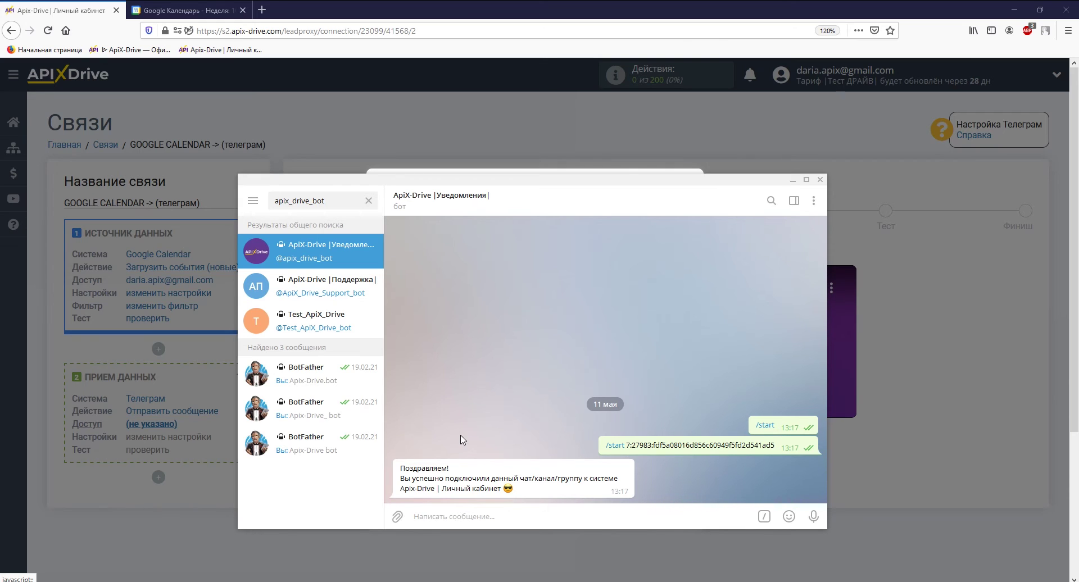
pyautogui.hotkey('alt', 'Tab')
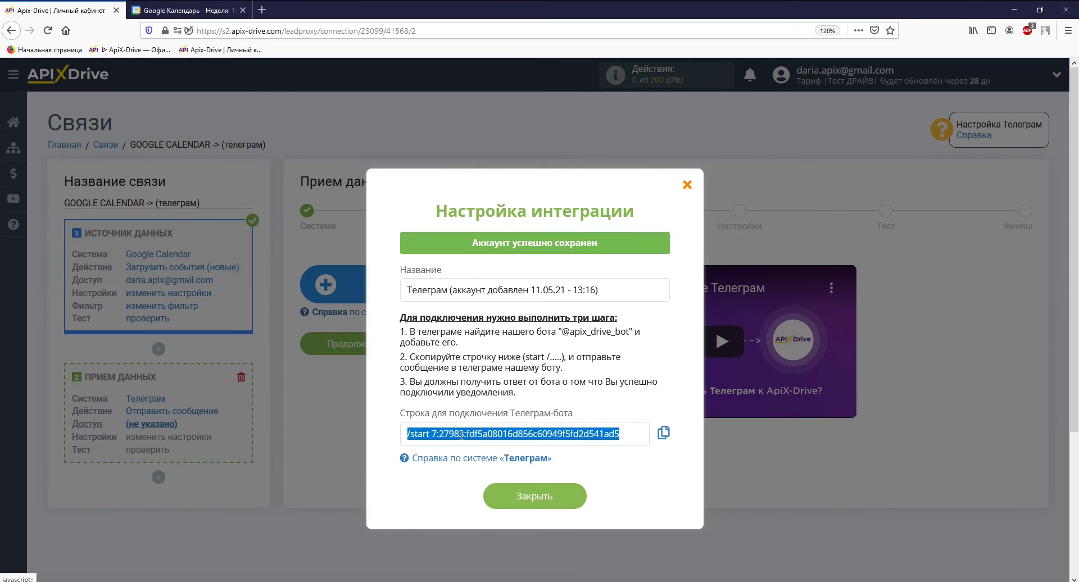
# Close the Telegram integration window and advance from Доступ to the Настройки step.
pyautogui.click(496, 495)
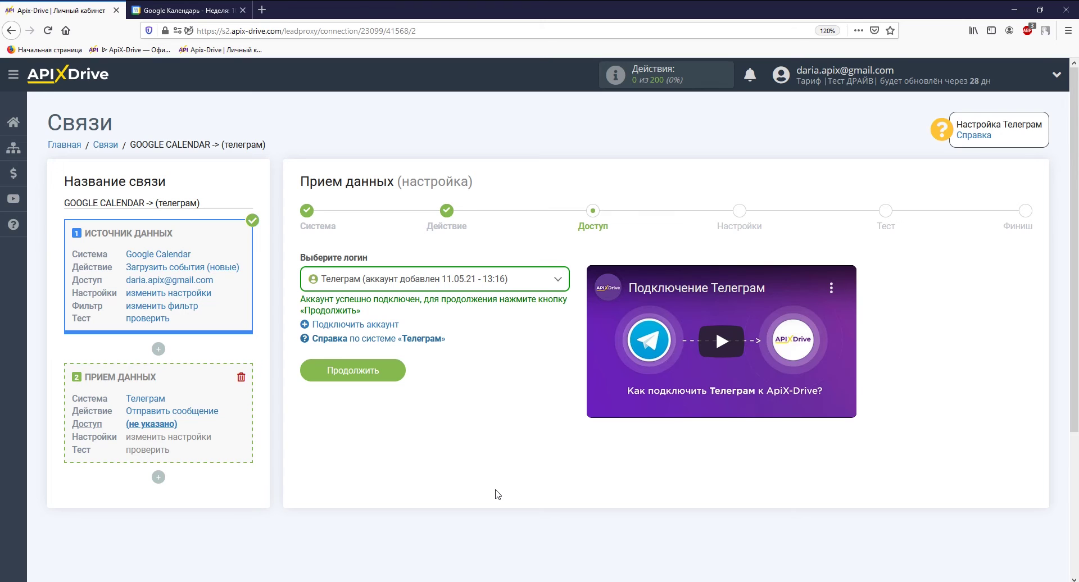
pyautogui.click(401, 372)
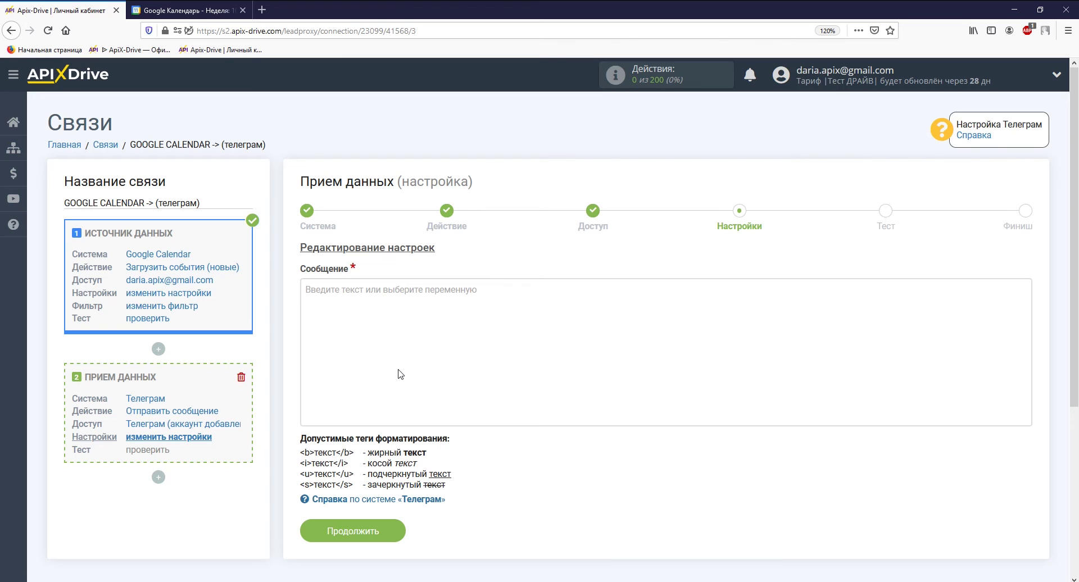
# Insert the event's start date and time variables, prefixed with 'Данные по Google Calendar'.
pyautogui.click(400, 375)
pyautogui.scroll(-2, 400, 374)
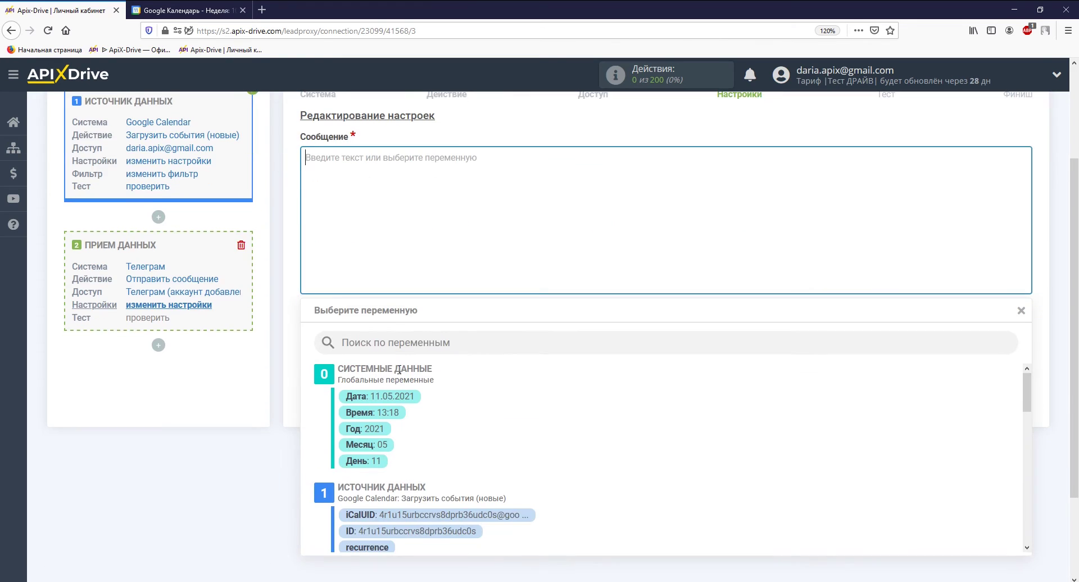
pyautogui.moveTo(1026, 394); pyautogui.dragTo(1032, 473)
pyautogui.click(440, 459)
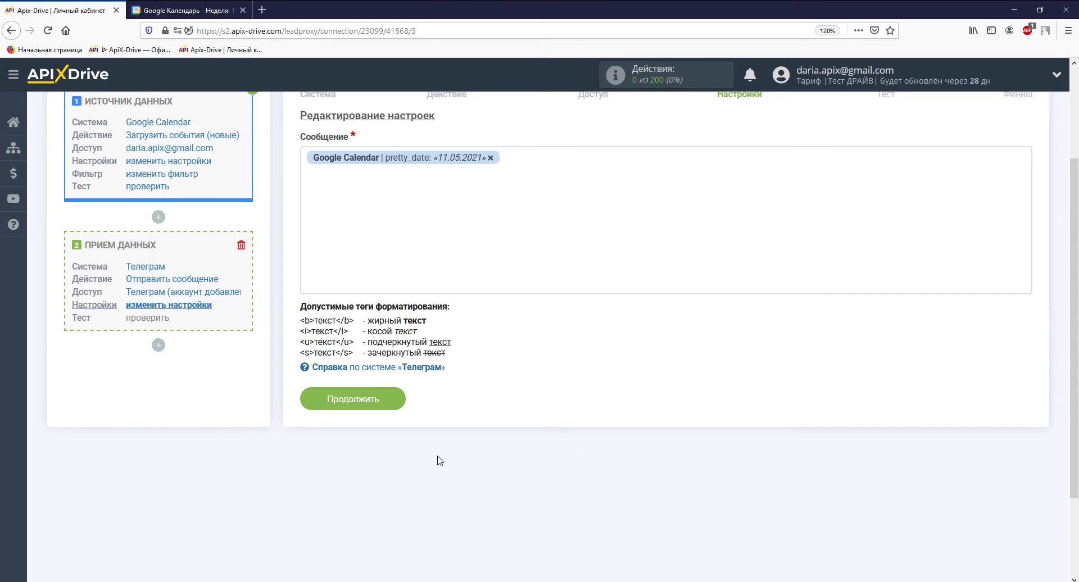
pyautogui.click(555, 231)
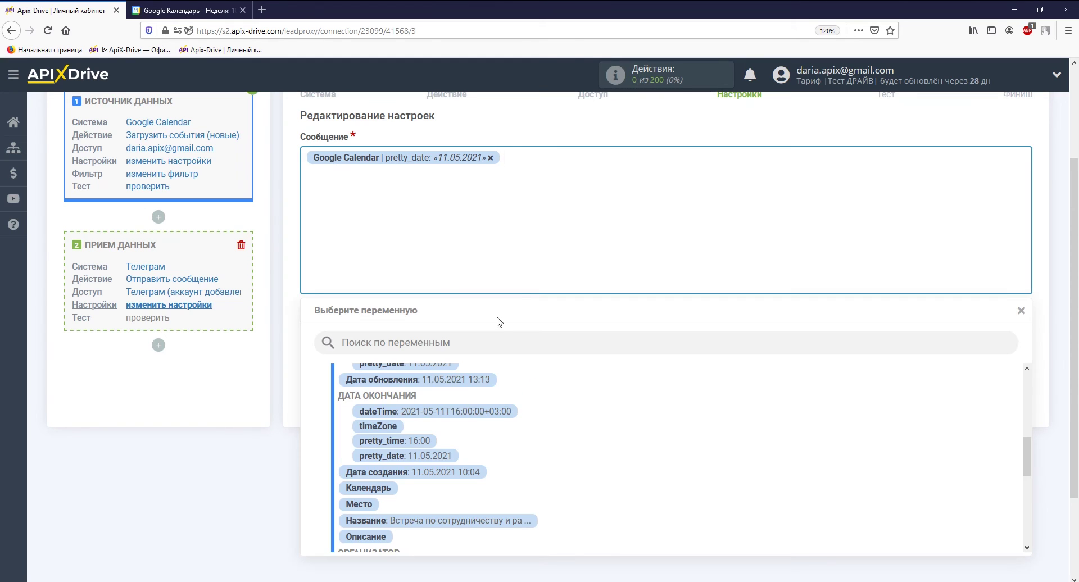
pyautogui.click(423, 441)
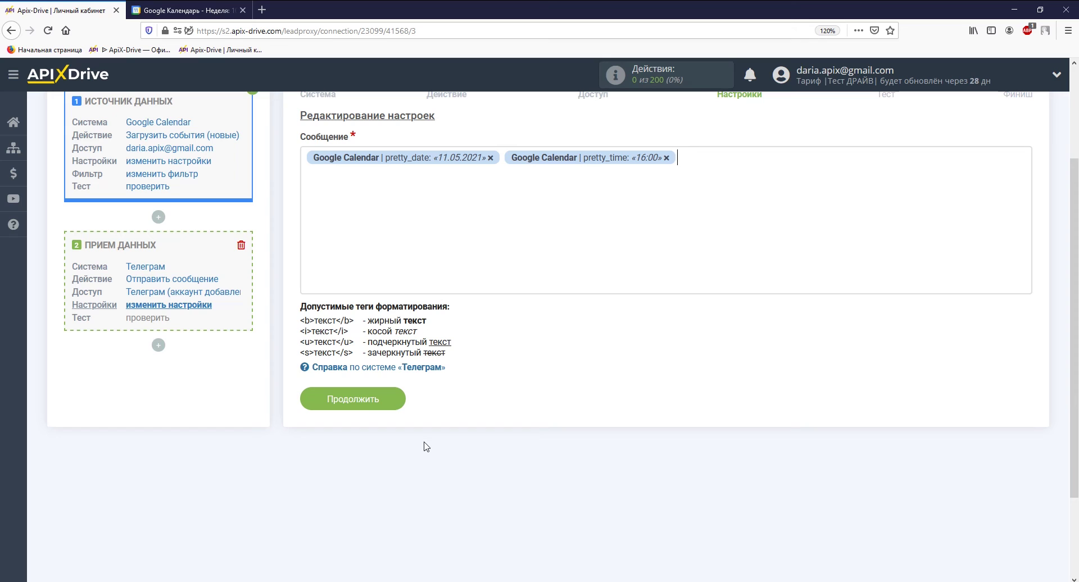
pyautogui.press('Home')
pyautogui.write('Данные по Goo')
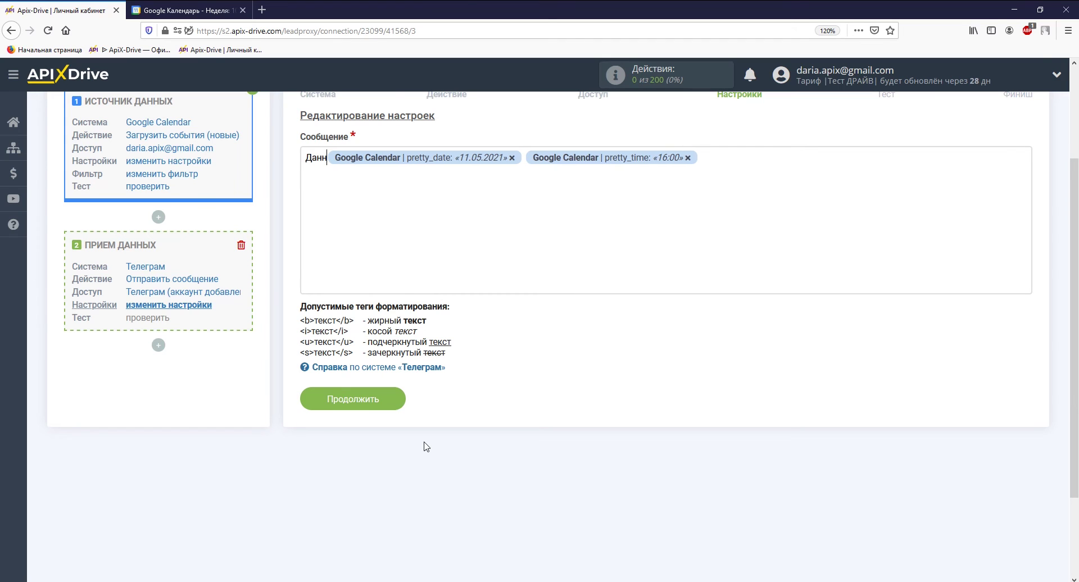
pyautogui.write('gle ')
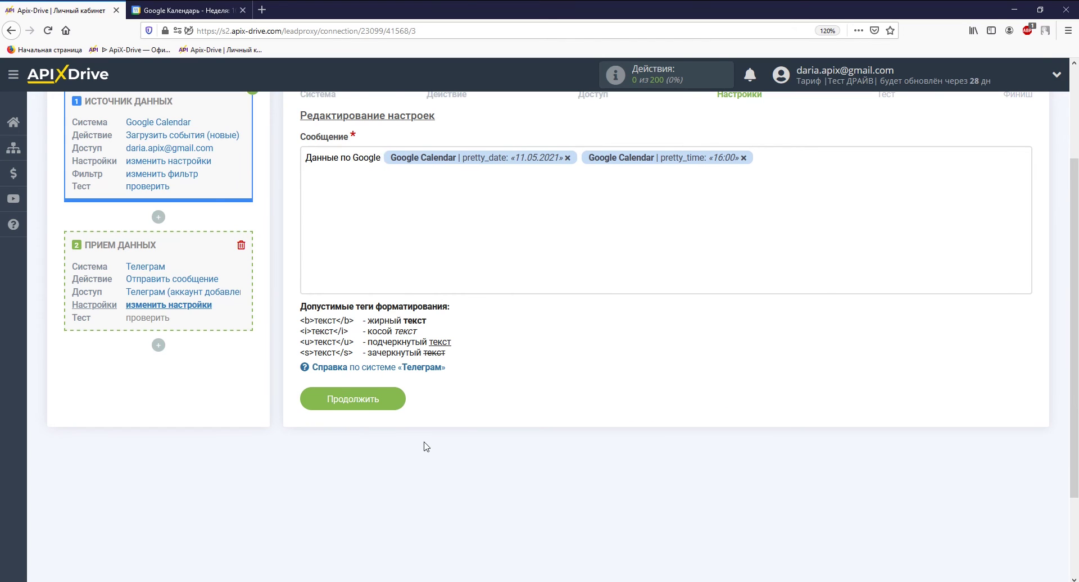
pyautogui.write('Calendar:')
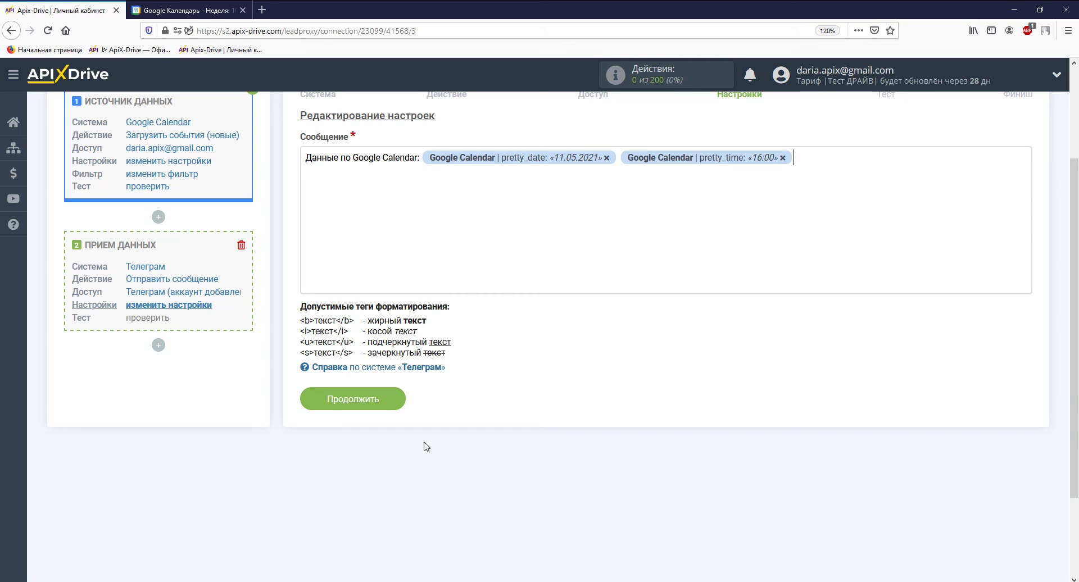
# Add the event title and a 'Продолжительность:' line with duration in minutes, then continue to testing.
pyautogui.click(417, 260)
pyautogui.click(451, 521)
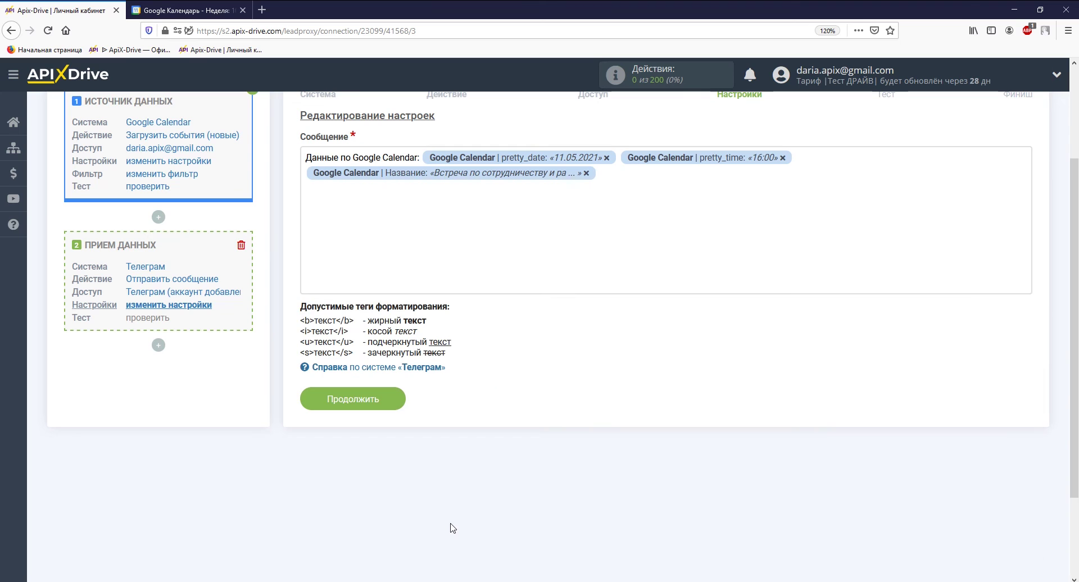
pyautogui.press('Return')
pyautogui.write('Продолжительность')
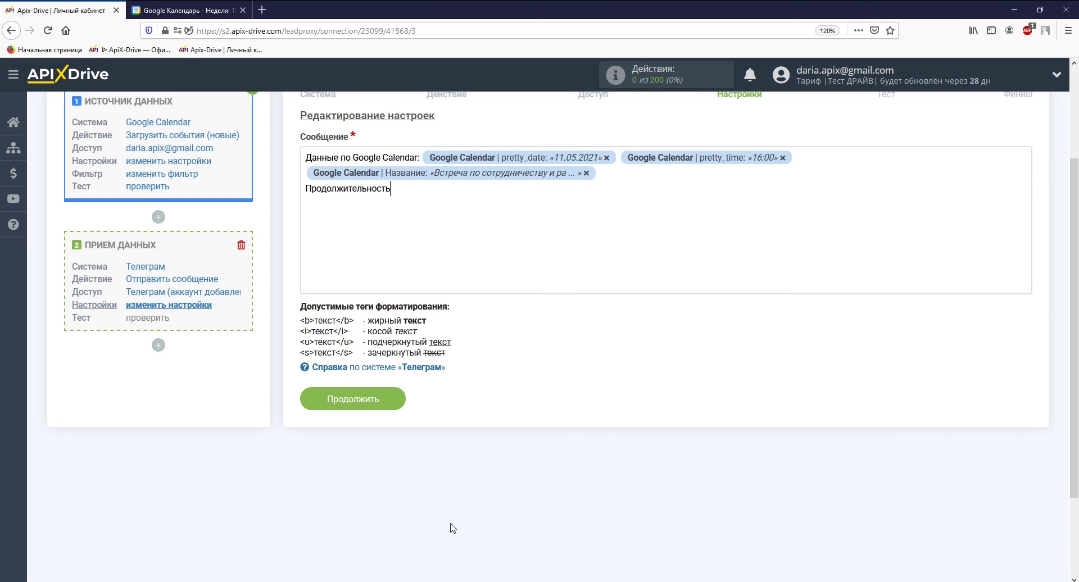
pyautogui.write(':')
pyautogui.click(441, 235)
pyautogui.moveTo(1026, 445); pyautogui.dragTo(1026, 478)
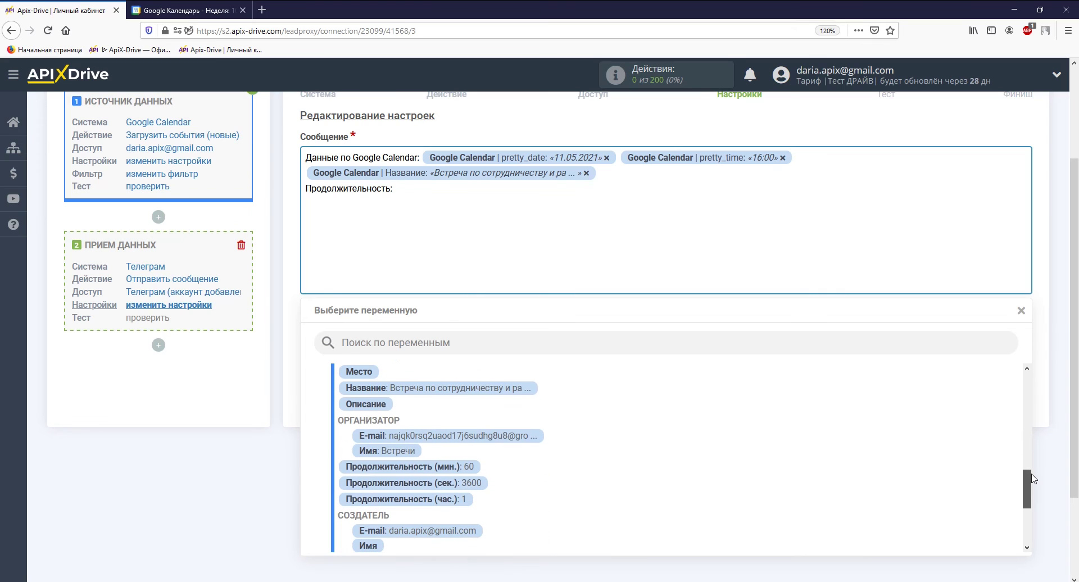
pyautogui.click(461, 475)
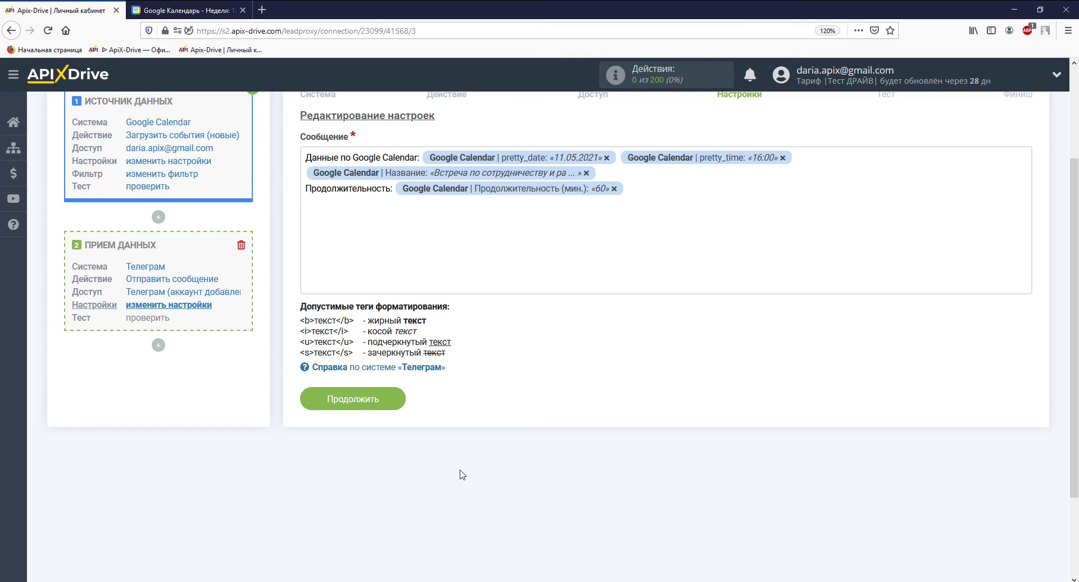
pyautogui.click(382, 406)
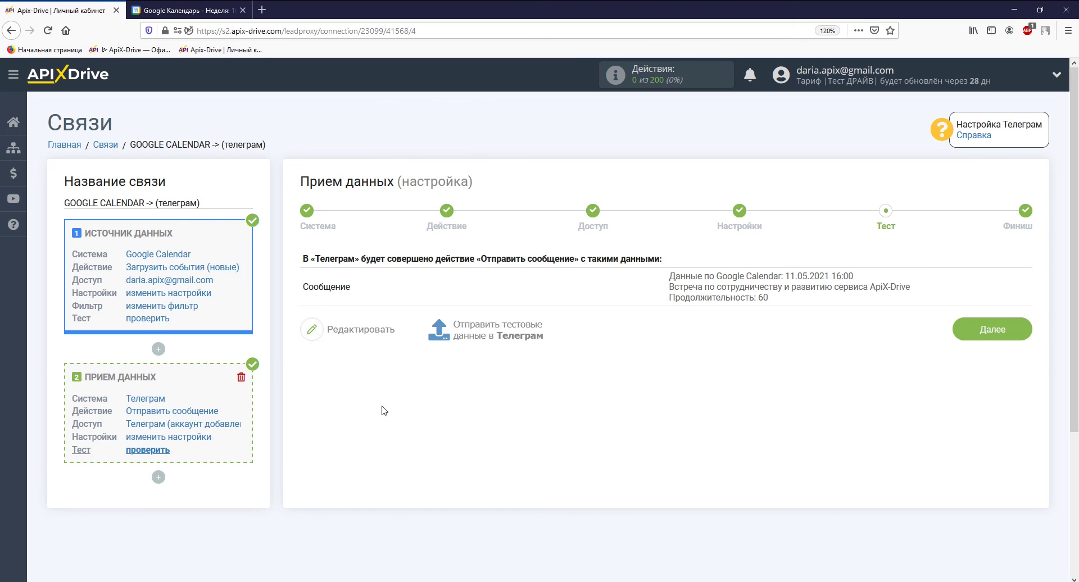
# Send the test event message to Telegram, verify it in the bot chat, and finish.
pyautogui.click(464, 340)
pyautogui.hotkey('alt', 'Tab')
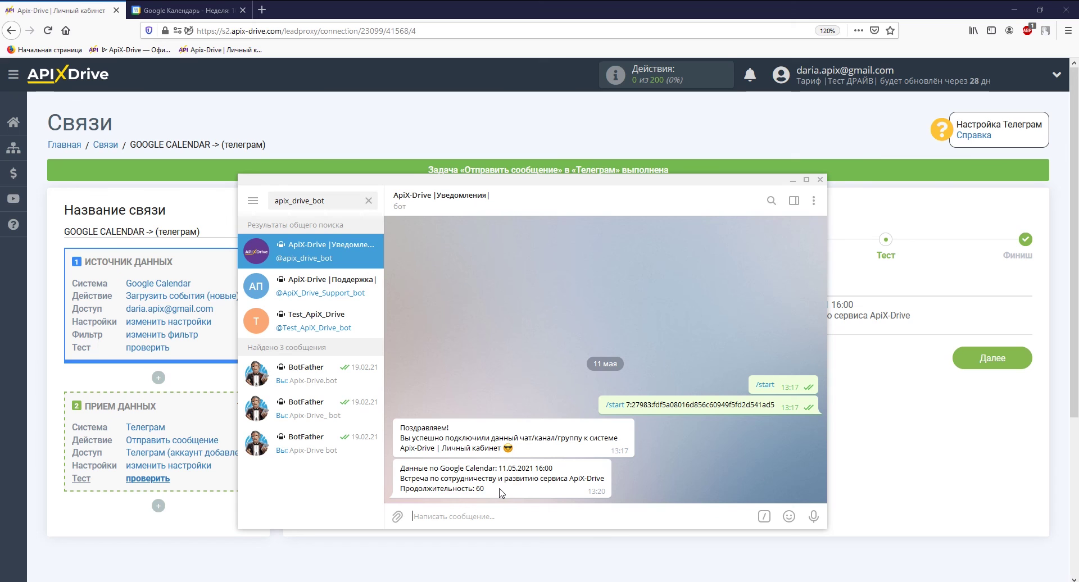
pyautogui.hotkey('alt', 'Tab')
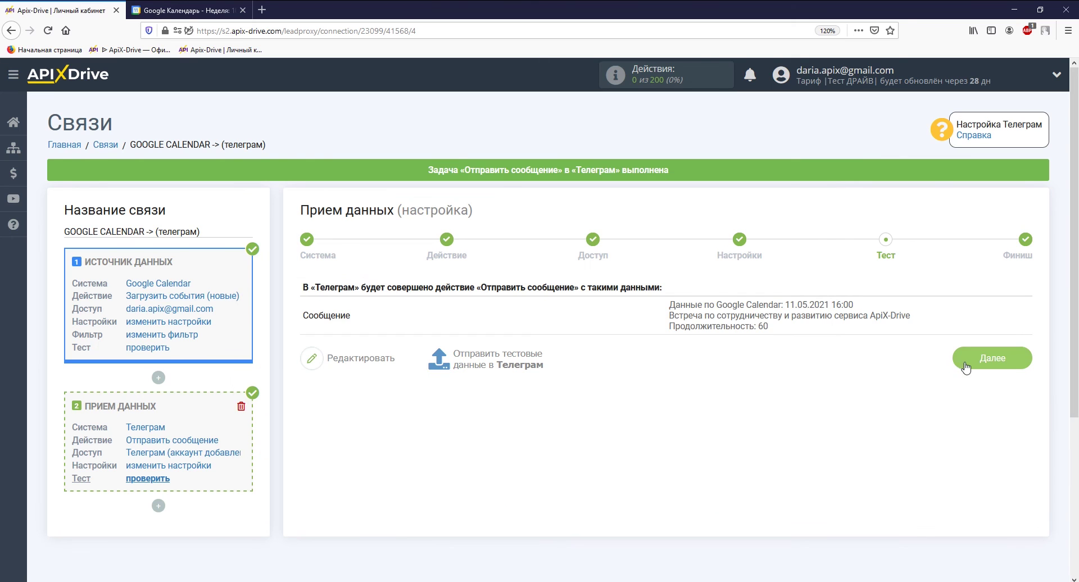
pyautogui.click(964, 363)
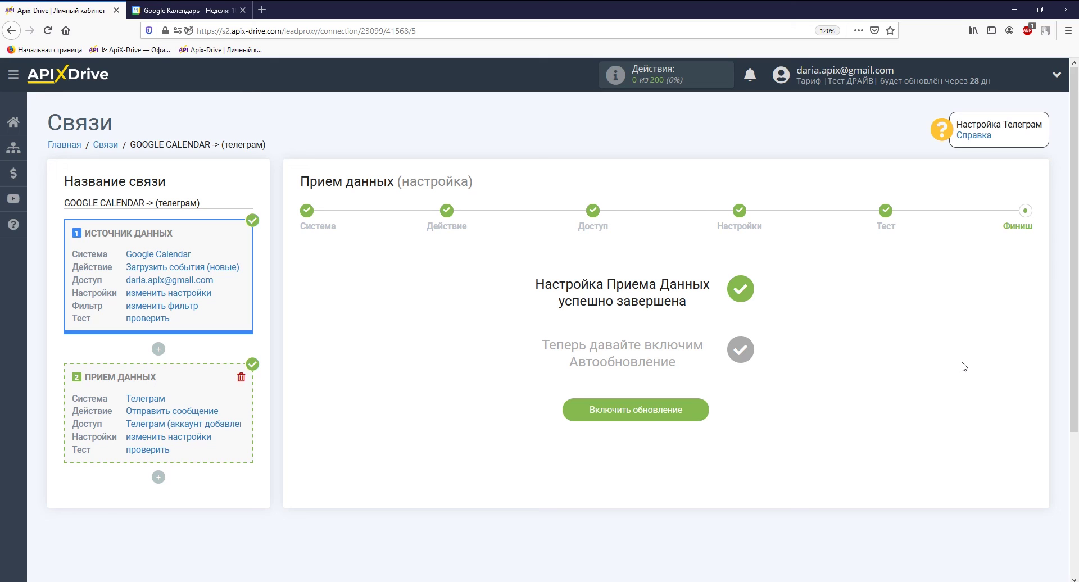
# Enable auto-update and set the connection's update interval to 5 минут.
pyautogui.click(686, 412)
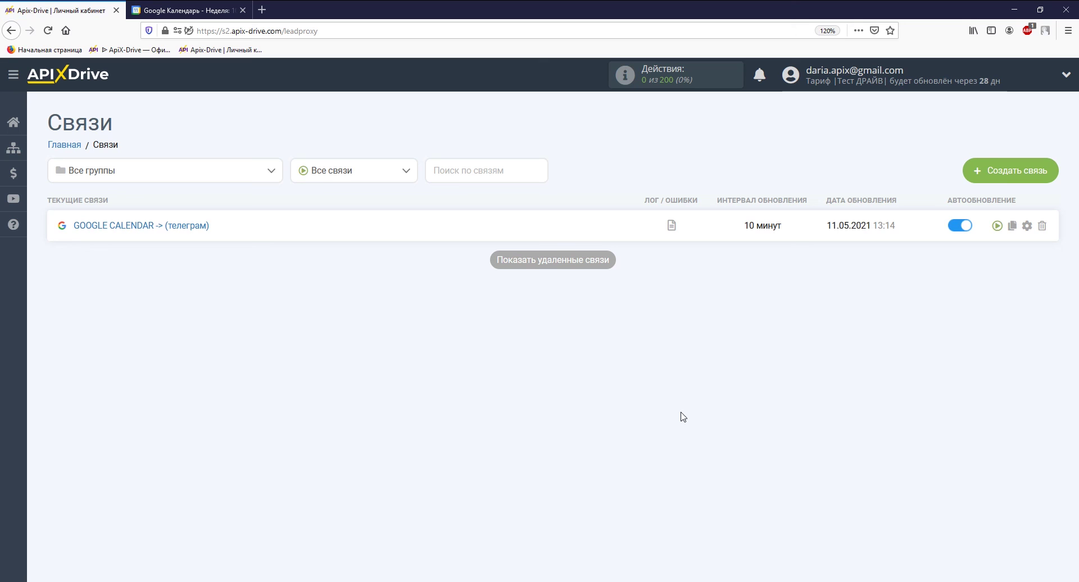
pyautogui.click(1027, 225)
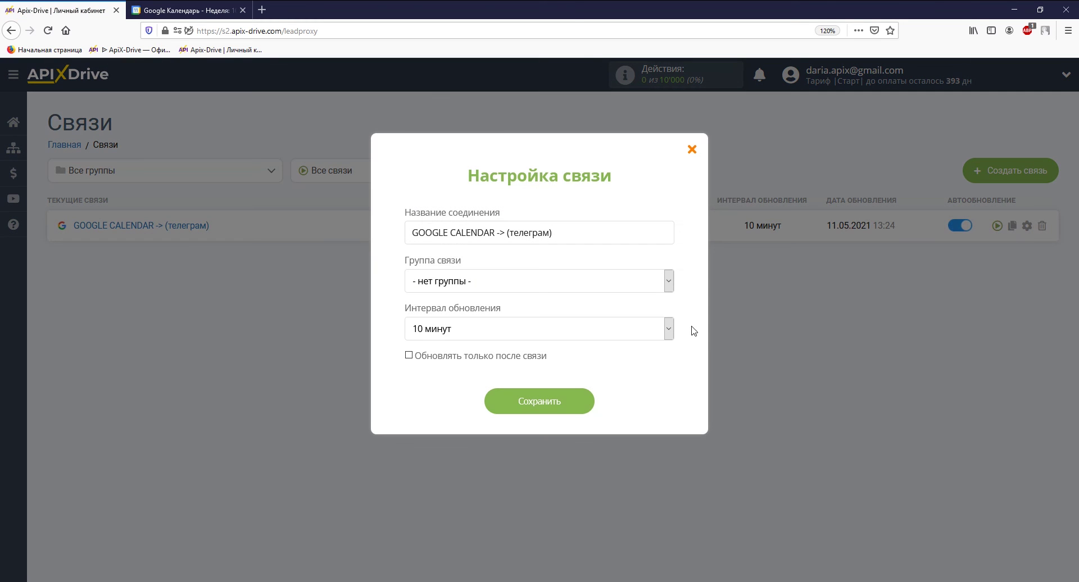
pyautogui.click(650, 336)
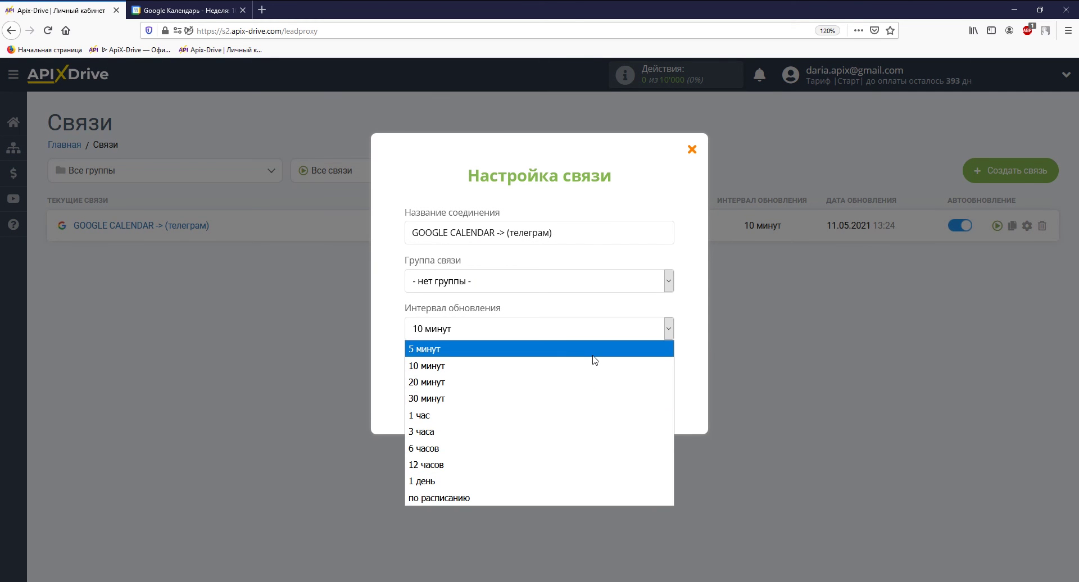
pyautogui.click(595, 359)
pyautogui.click(579, 408)
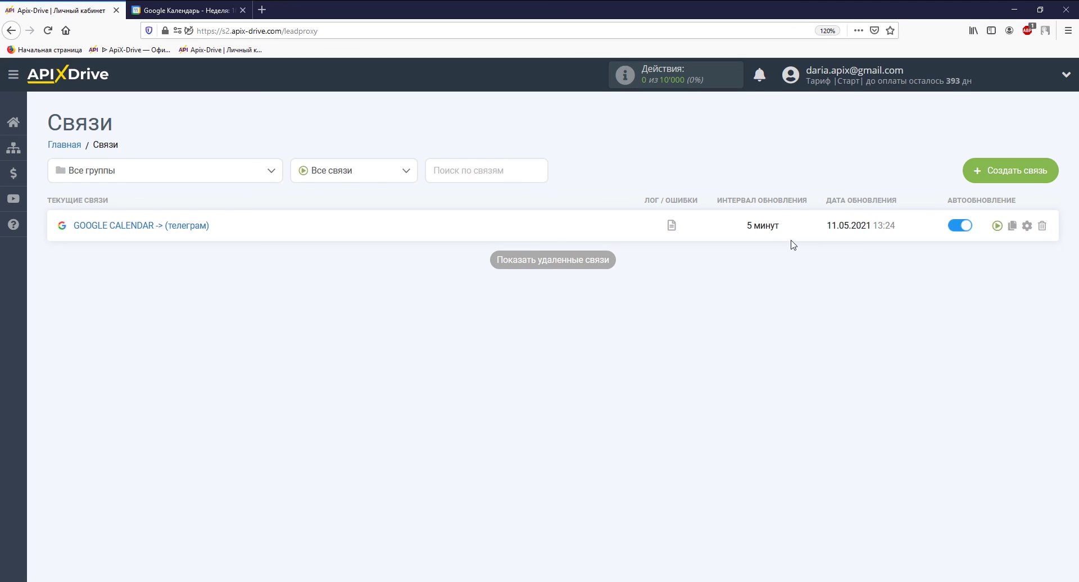